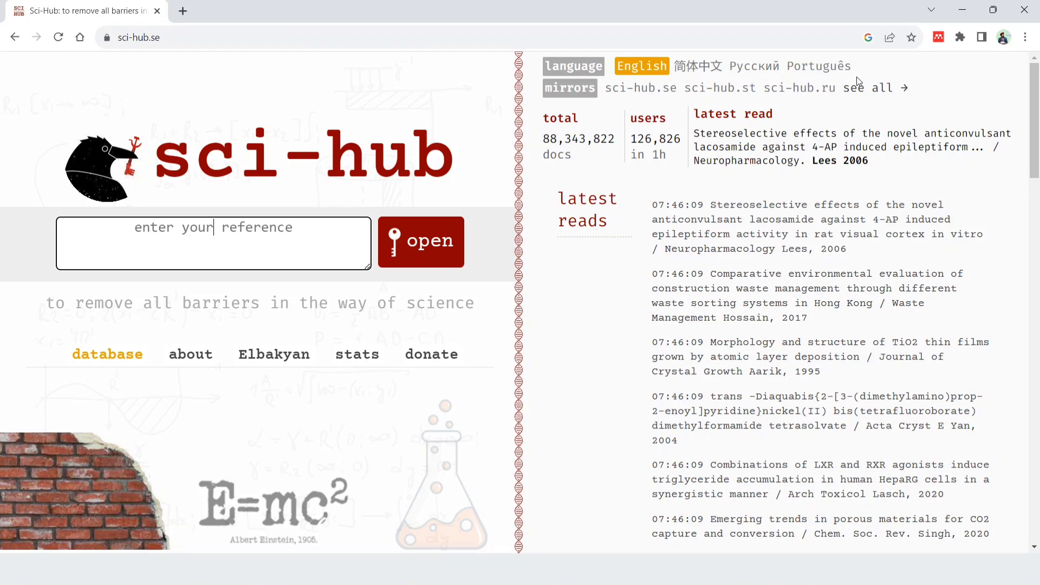
Open IEEE Xplore in a new tab and enter authors TANVIR SINGH AMIT KUMAR as the query
key(ctrl+t)
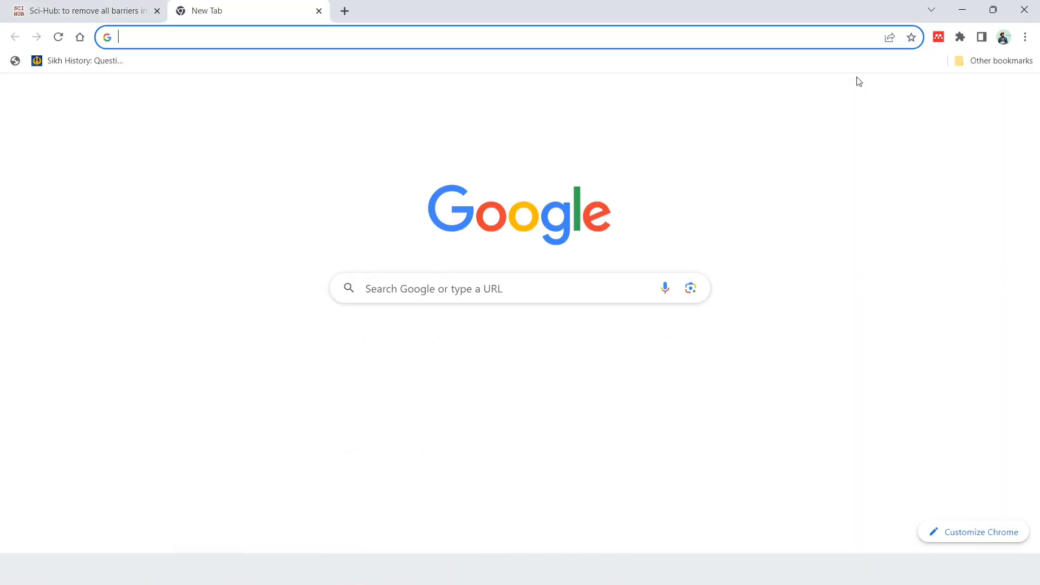
text(IEE)
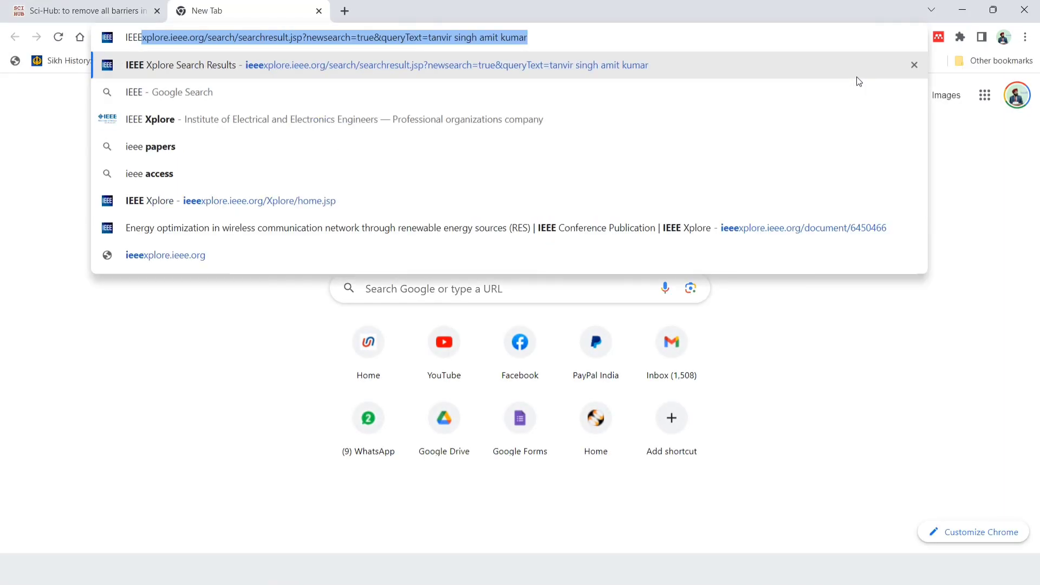
text(E x)
key(Return)
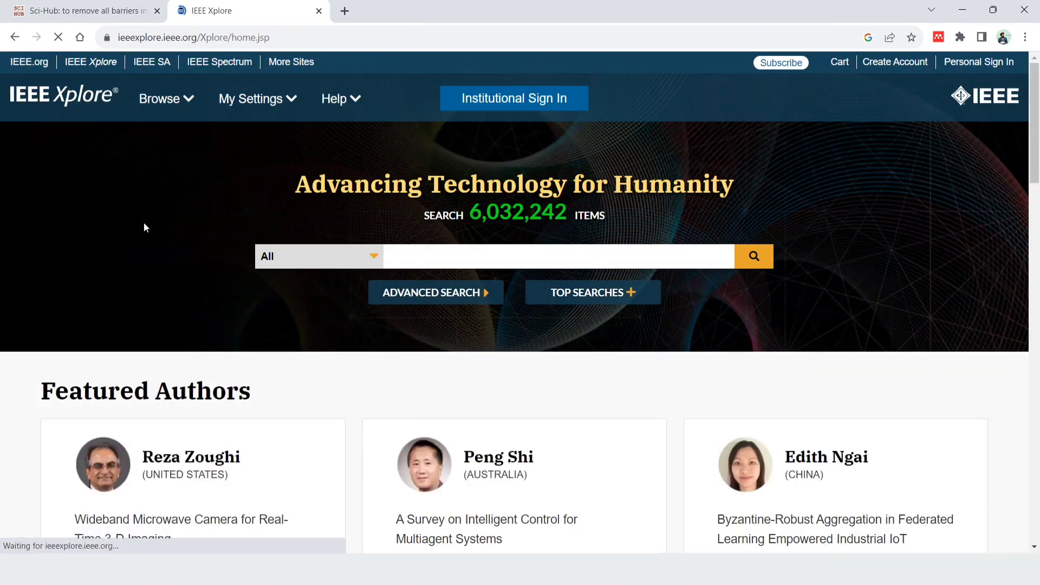
click(473, 258)
text(TANVIR SINGH AMIT KUMAR)
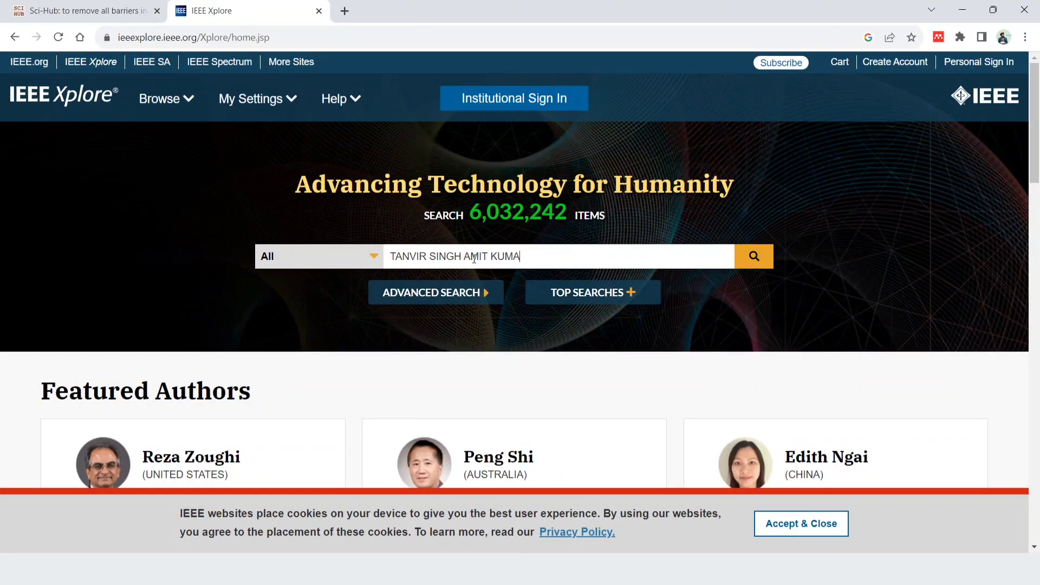
Run the author search and open the energy optimization through renewable energy sources paper
key(Return)
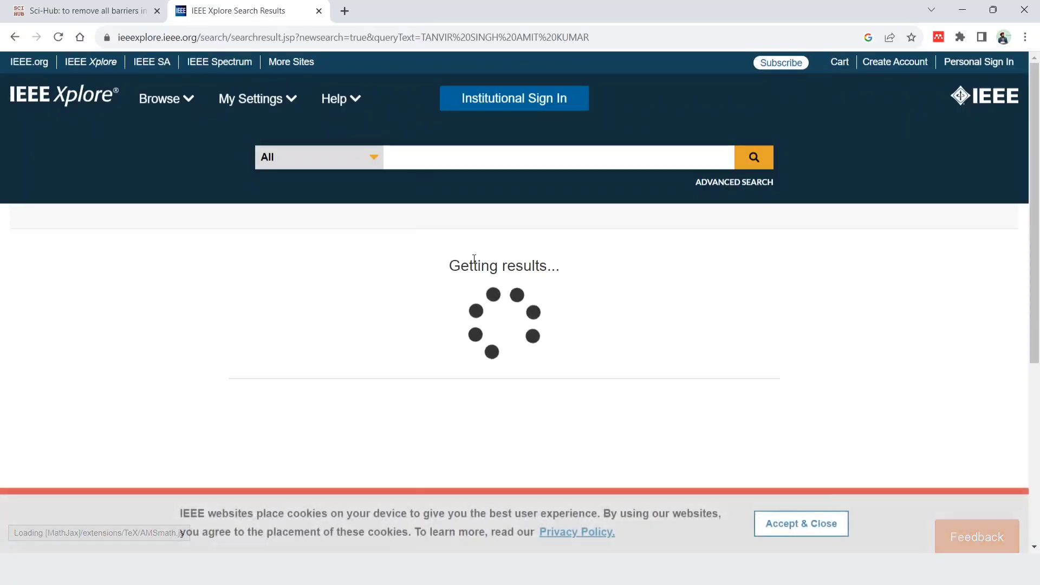
scroll(482, 329, down, 3)
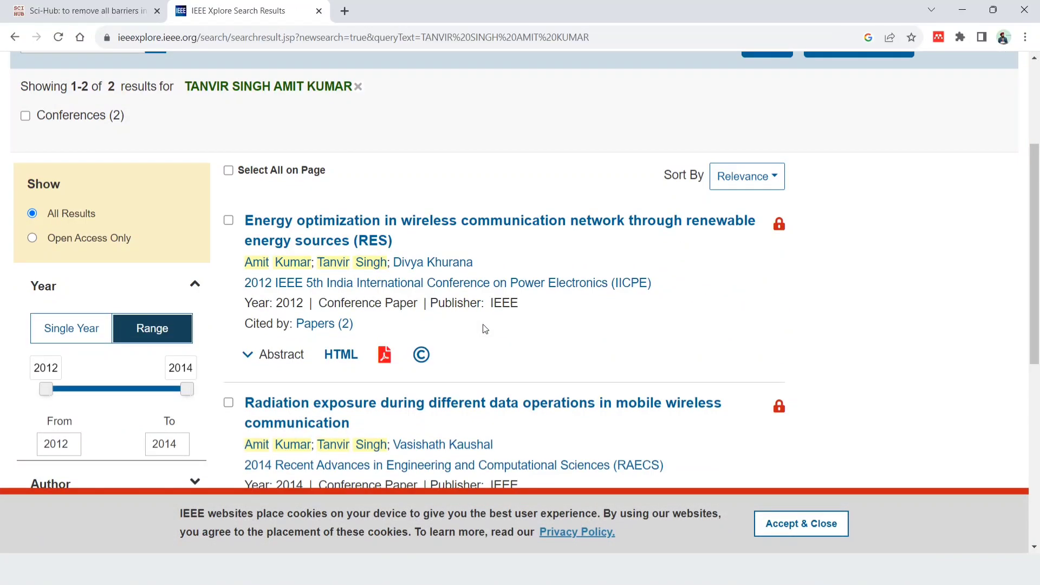
click(379, 224)
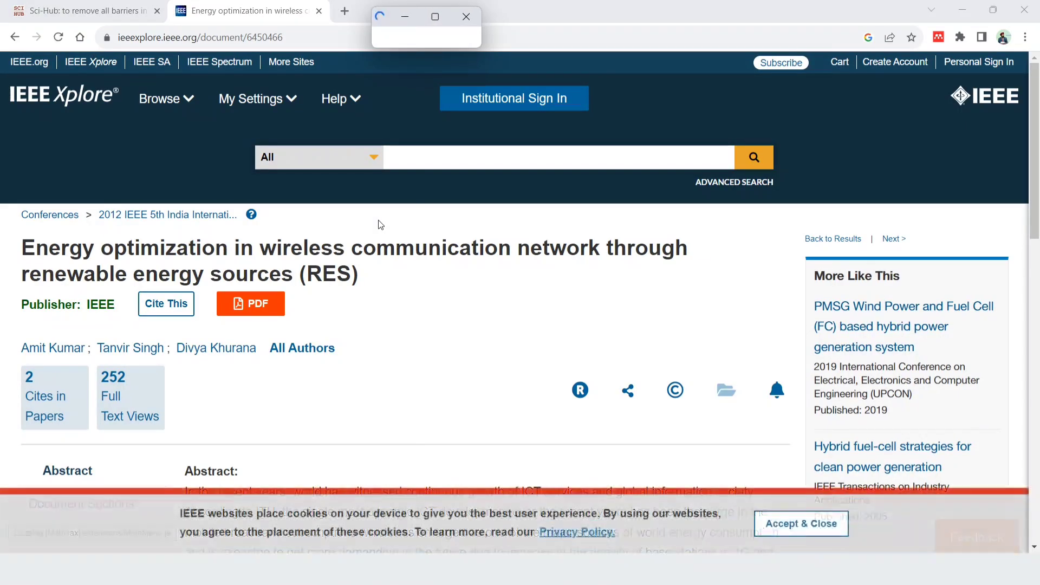
scroll(378, 220, down, 2)
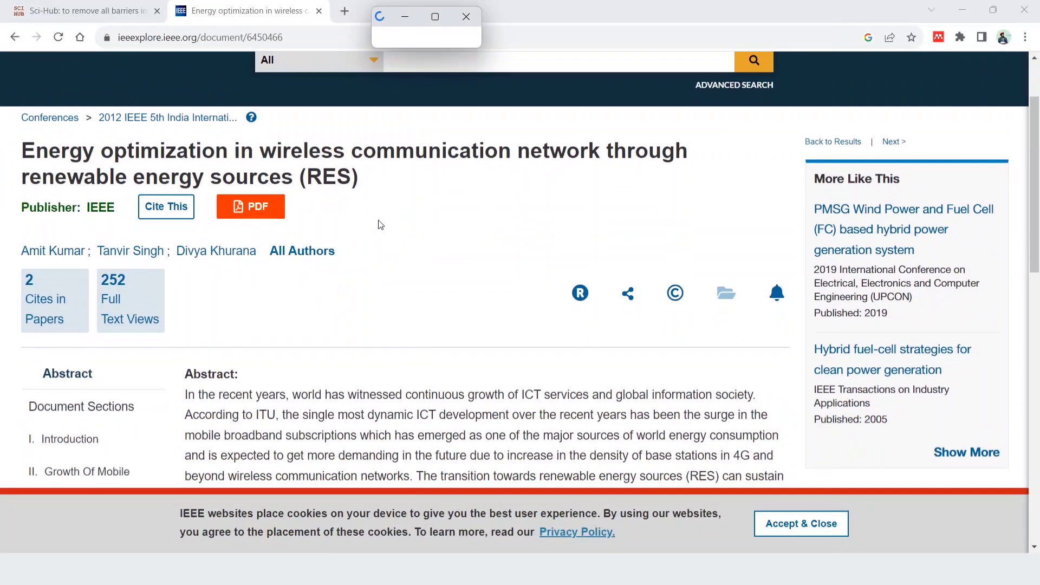
scroll(378, 220, down, 1)
scroll(377, 219, down, 1)
scroll(378, 221, down, 2)
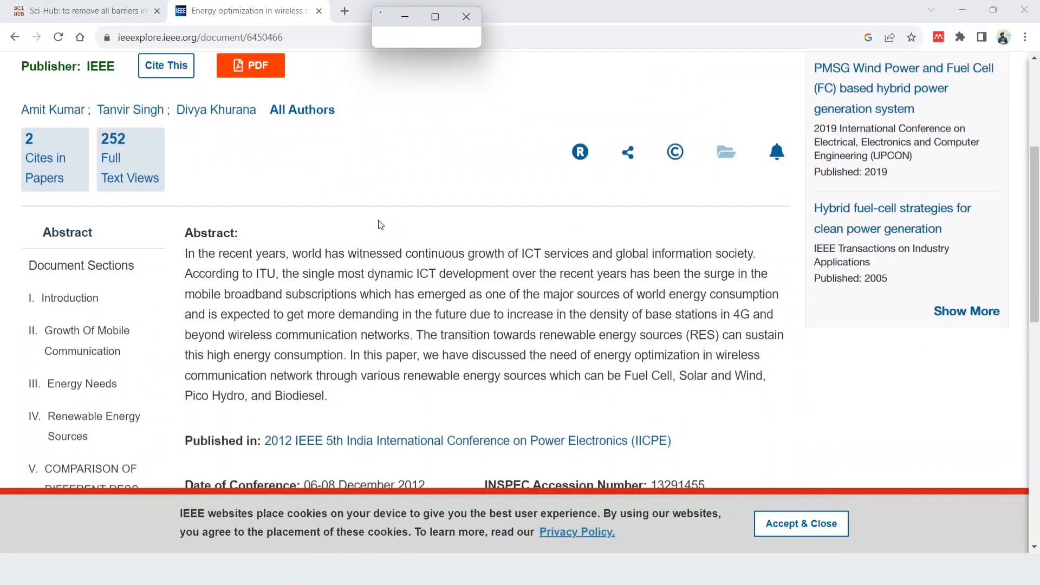
scroll(378, 220, down, 3)
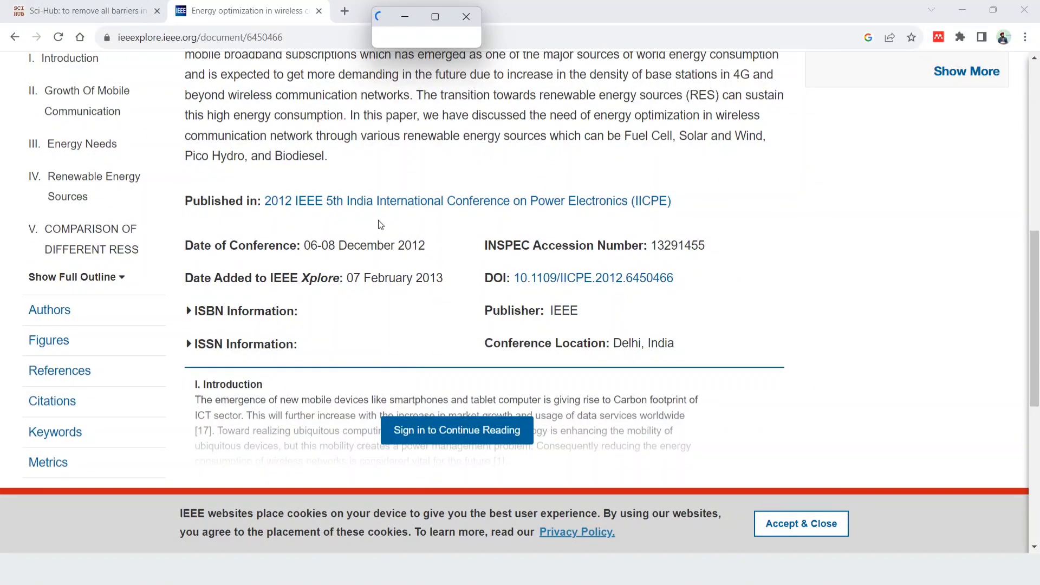
scroll(377, 220, up, 3)
scroll(378, 220, up, 1)
scroll(377, 220, up, 3)
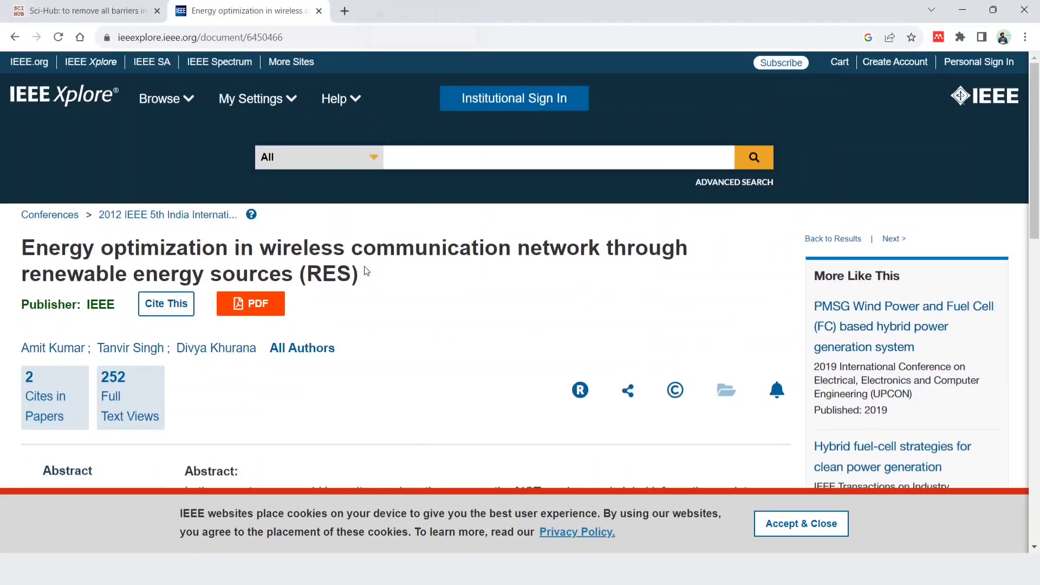
drag(364, 271, 17, 243)
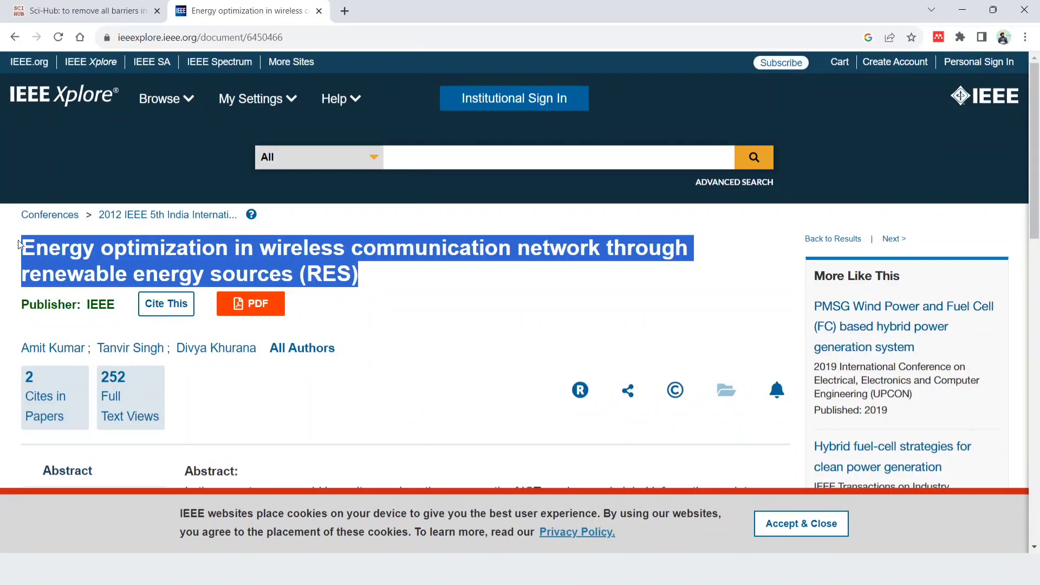
Paste the copied title into Sci-Hub's reference field and fetch the paper's full-text PDF
click(49, 9)
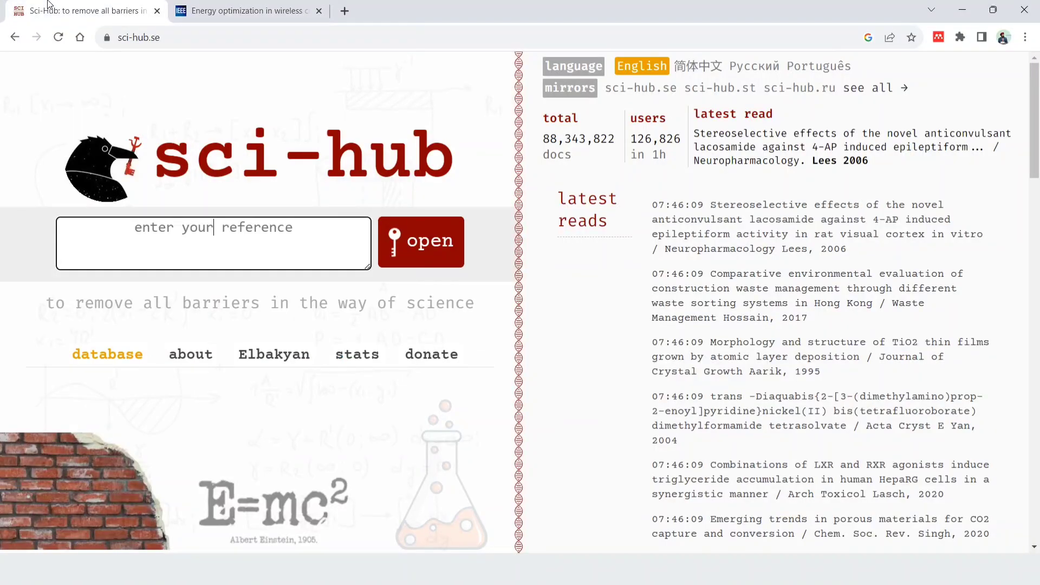
text(Energy optimization in wireless communication network through renewable energy sources (RES))
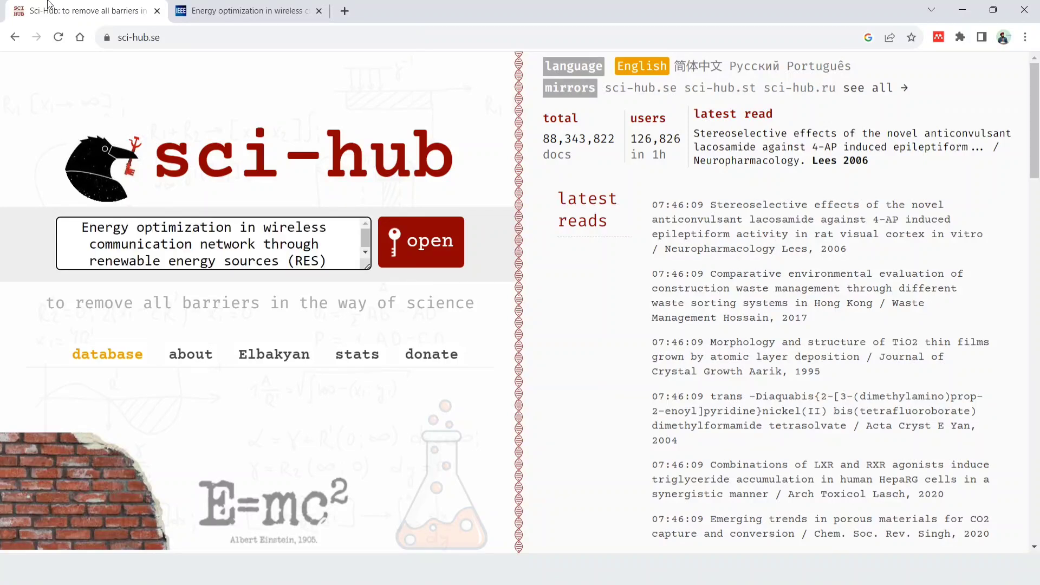
click(441, 260)
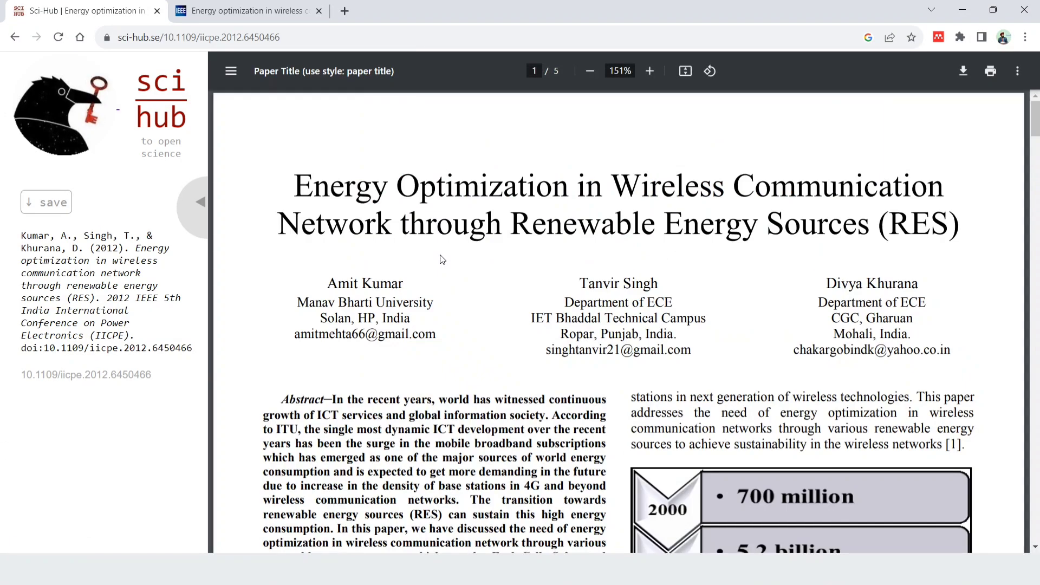
scroll(440, 260, down, 3)
scroll(441, 260, down, 5)
scroll(441, 260, down, 5)
scroll(441, 260, down, 5)
scroll(441, 260, down, 5)
scroll(441, 260, down, 5)
scroll(441, 260, down, 5)
scroll(441, 261, down, 5)
scroll(442, 260, down, 5)
scroll(441, 260, down, 5)
scroll(441, 261, down, 5)
scroll(441, 260, down, 4)
scroll(442, 260, up, 8)
scroll(441, 259, up, 6)
scroll(442, 260, up, 6)
scroll(441, 259, up, 6)
scroll(441, 259, up, 6)
scroll(440, 260, up, 2)
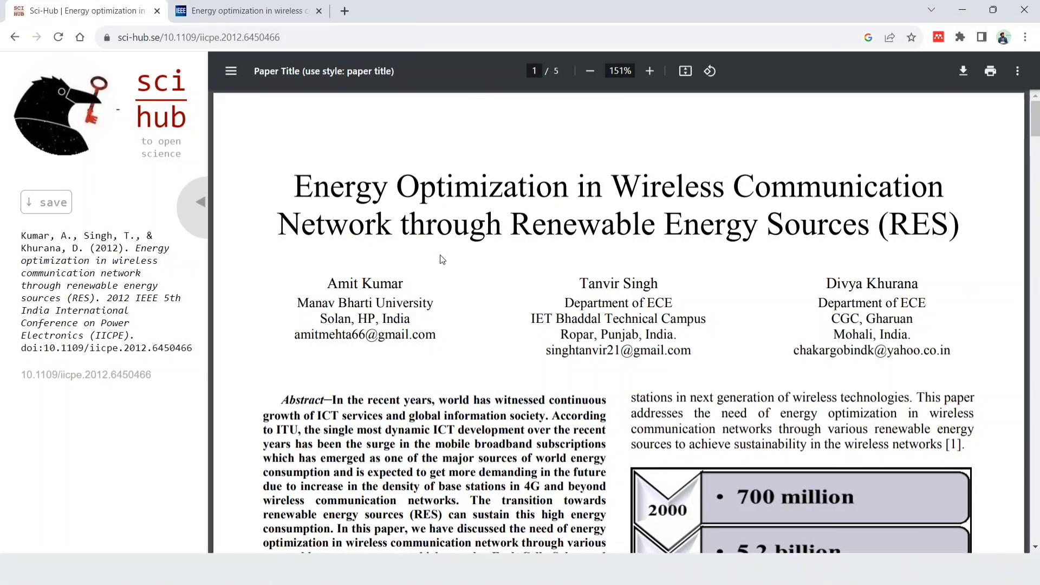
scroll(441, 259, down, 6)
scroll(442, 259, down, 5)
scroll(441, 260, down, 4)
scroll(441, 259, down, 2)
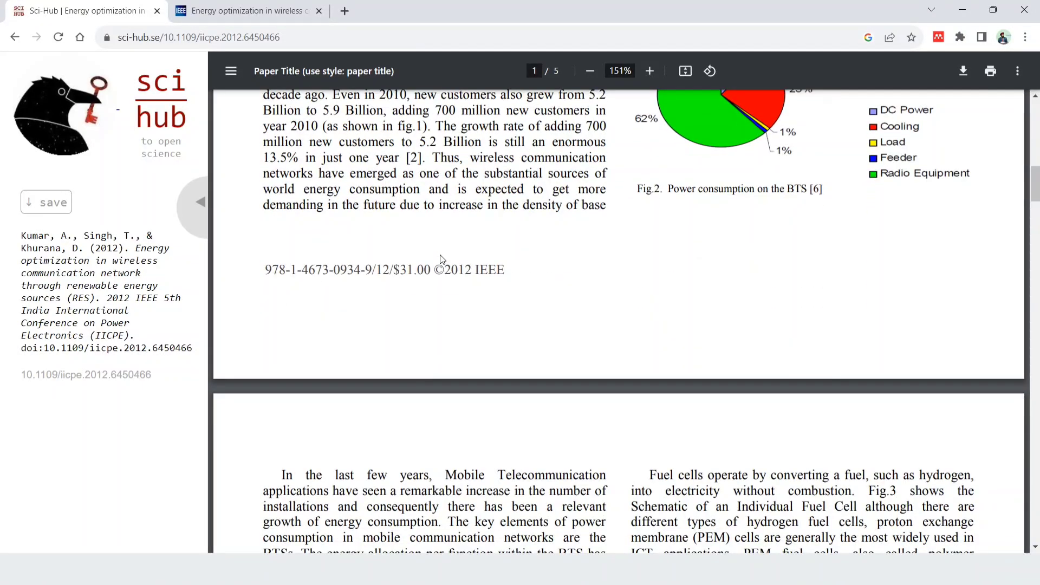
scroll(442, 259, down, 5)
scroll(440, 260, down, 5)
scroll(440, 259, down, 5)
scroll(441, 259, down, 3)
scroll(441, 259, down, 2)
scroll(441, 260, down, 3)
scroll(441, 259, down, 4)
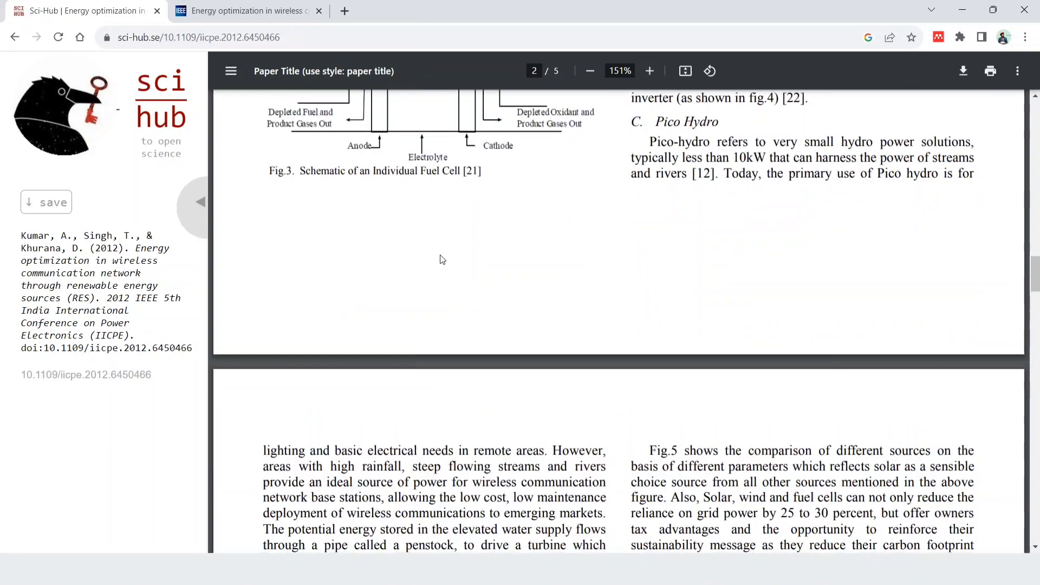
scroll(441, 259, down, 3)
scroll(441, 259, down, 3)
scroll(441, 260, down, 4)
scroll(441, 259, down, 2)
scroll(441, 259, down, 3)
scroll(440, 259, down, 2)
scroll(441, 259, down, 2)
scroll(441, 259, down, 1)
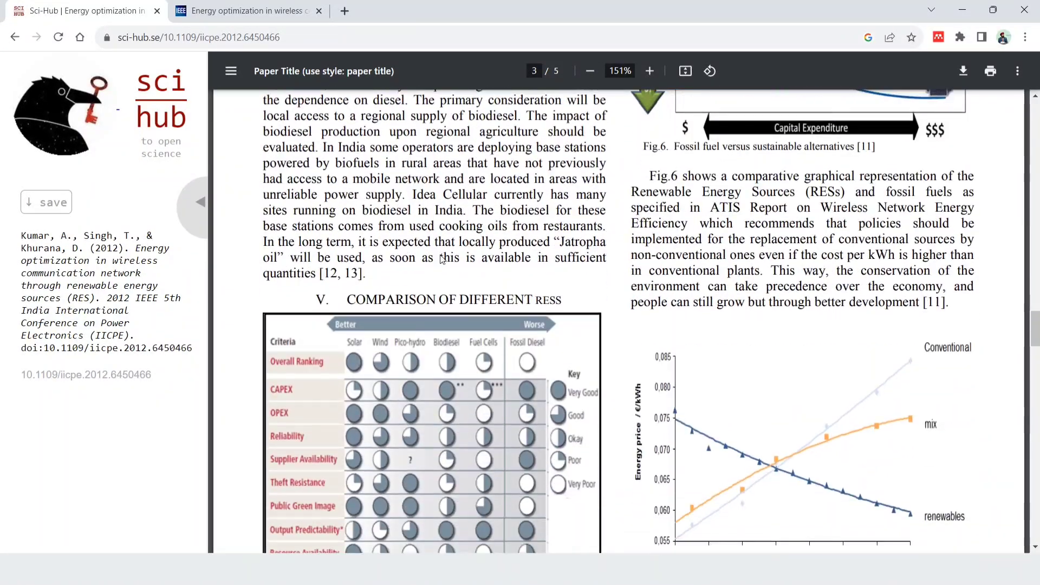
scroll(441, 259, down, 1)
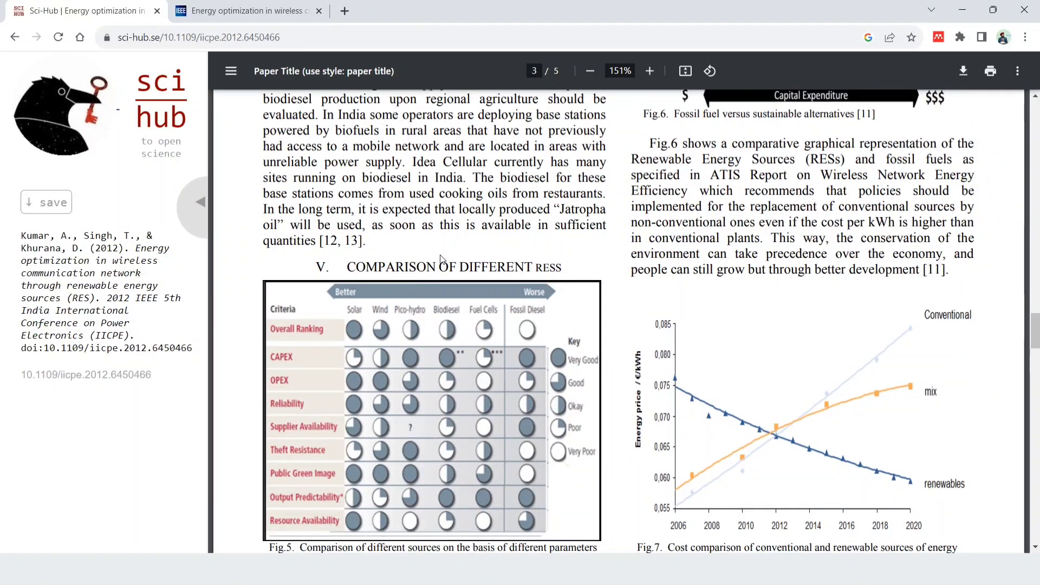